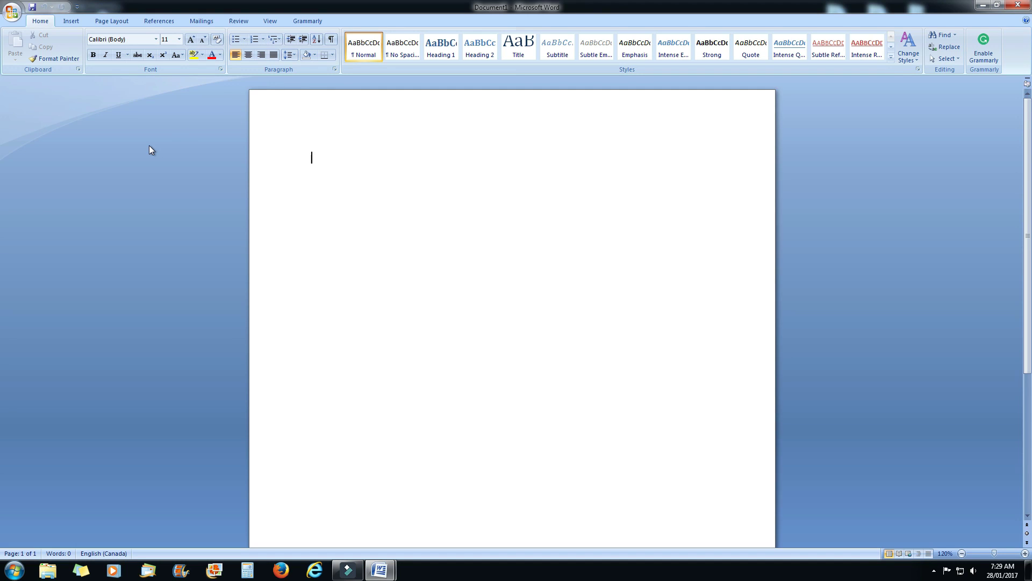
Choose Times New Roman at size 14 for the blank document's text
left_click(157, 40)
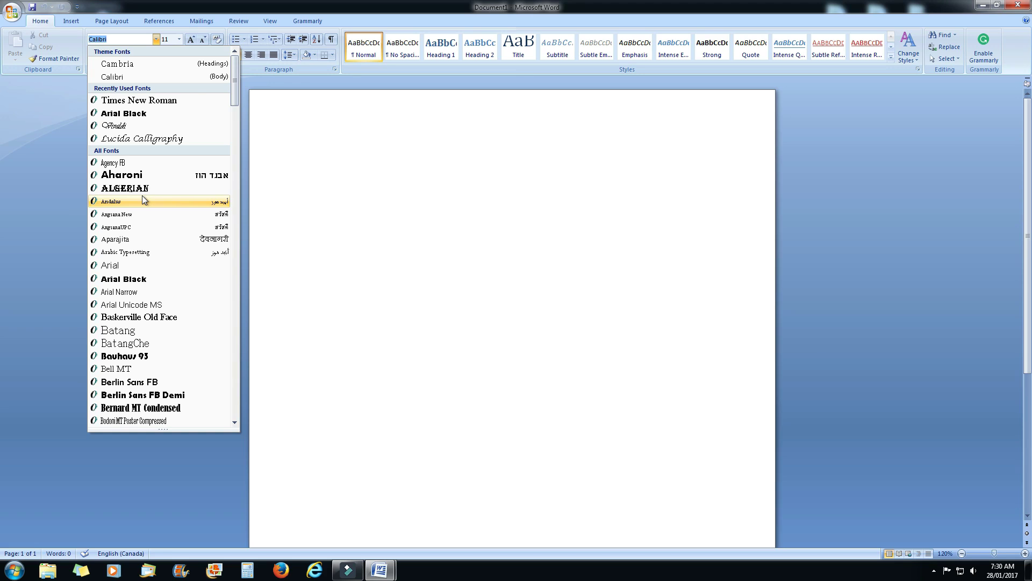
left_click(140, 101)
left_click(179, 40)
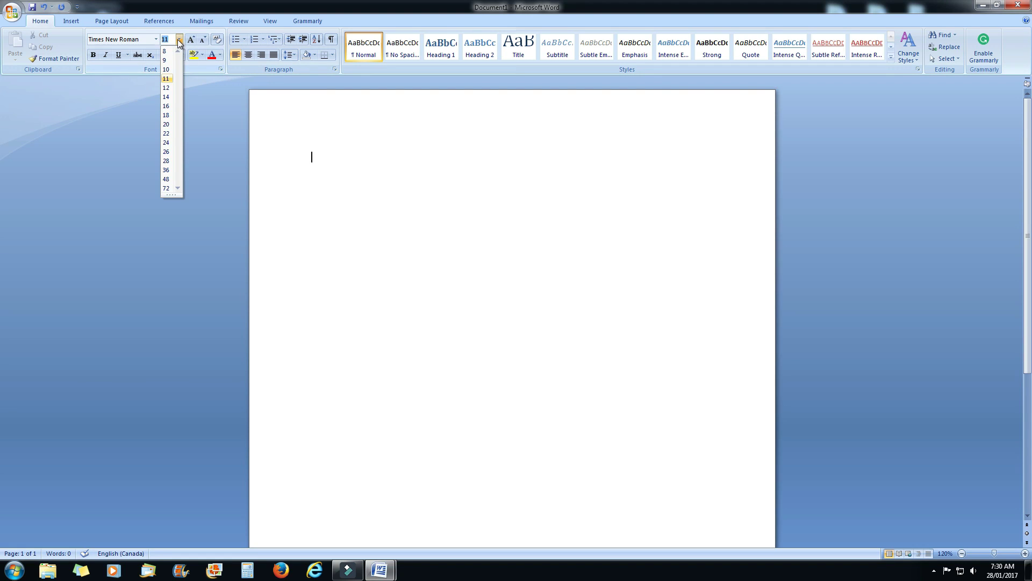
left_click(167, 98)
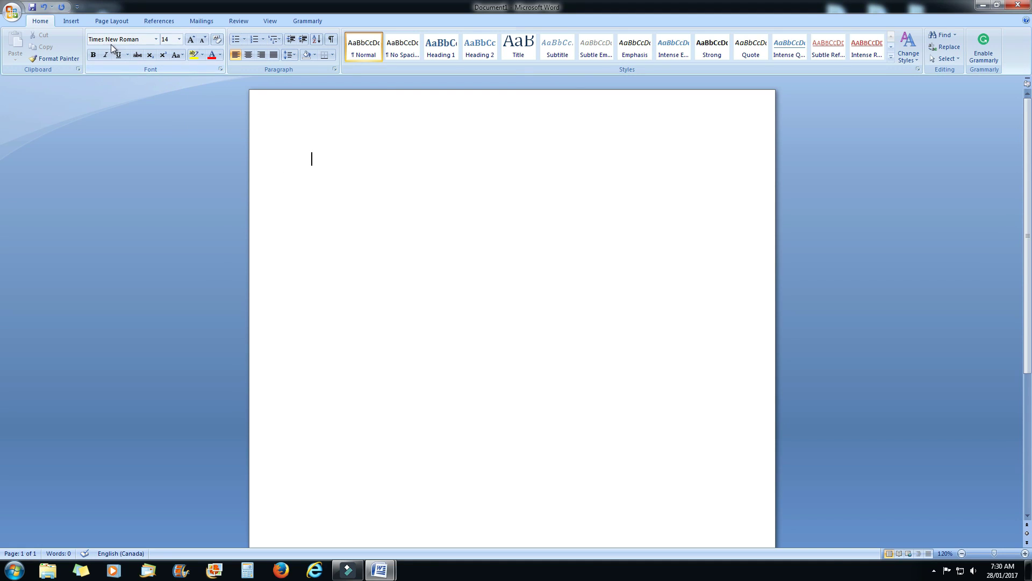
Raise the paragraph's left indent to 0.3 cm in the Paragraph dialog
left_click(335, 69)
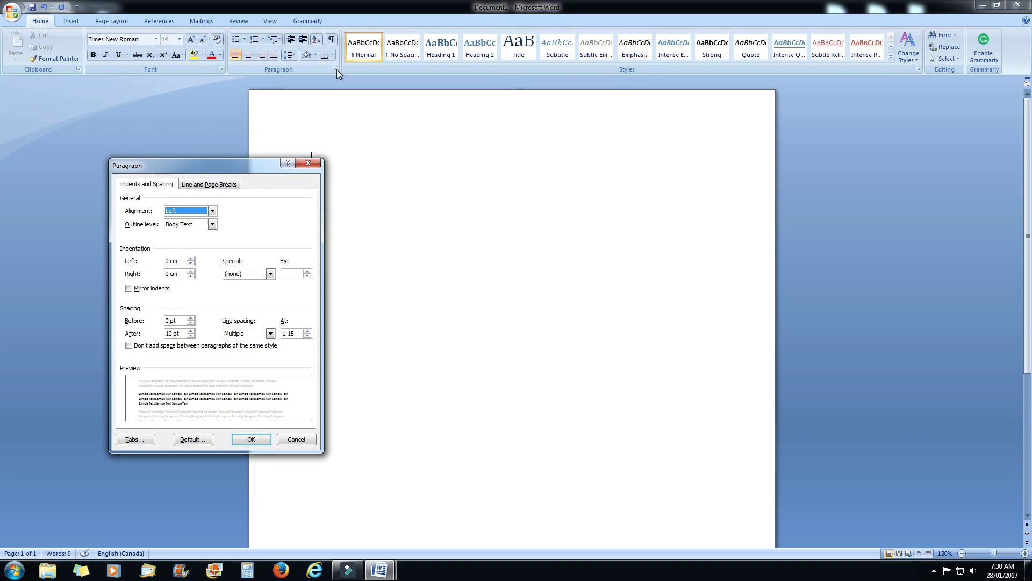
left_click_drag(253, 163, 515, 108)
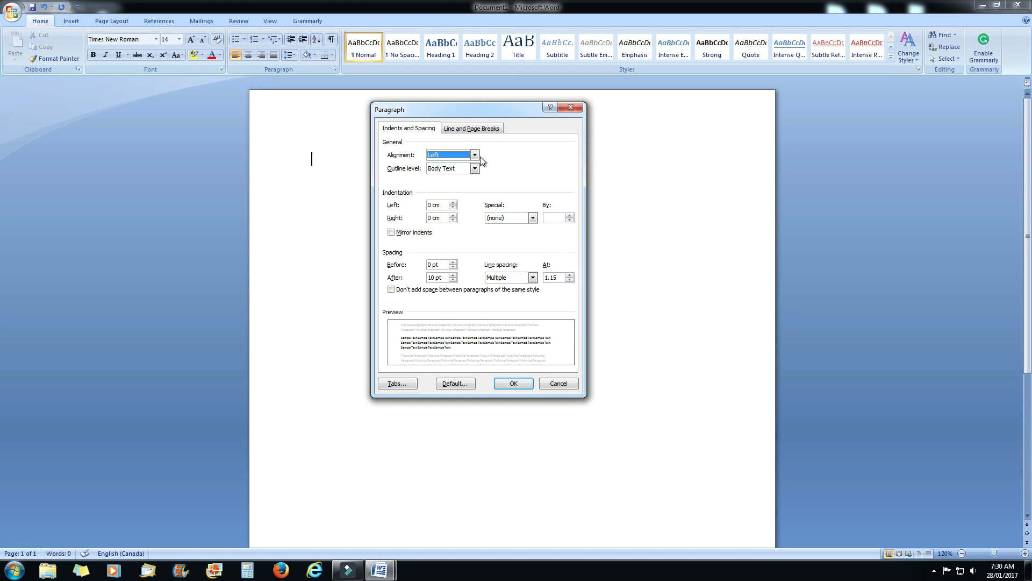
left_click(453, 202)
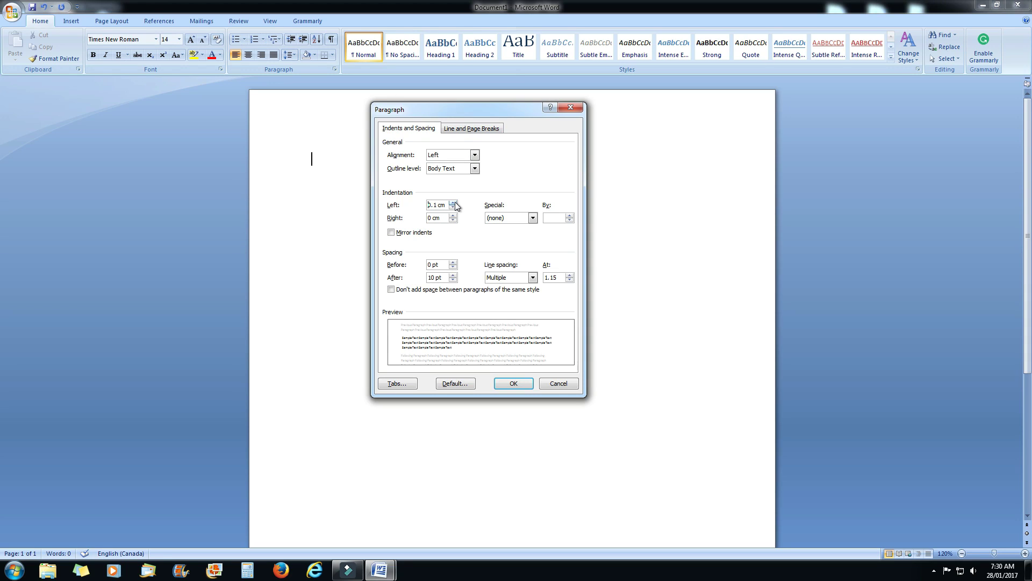
left_click(453, 202)
left_click(453, 203)
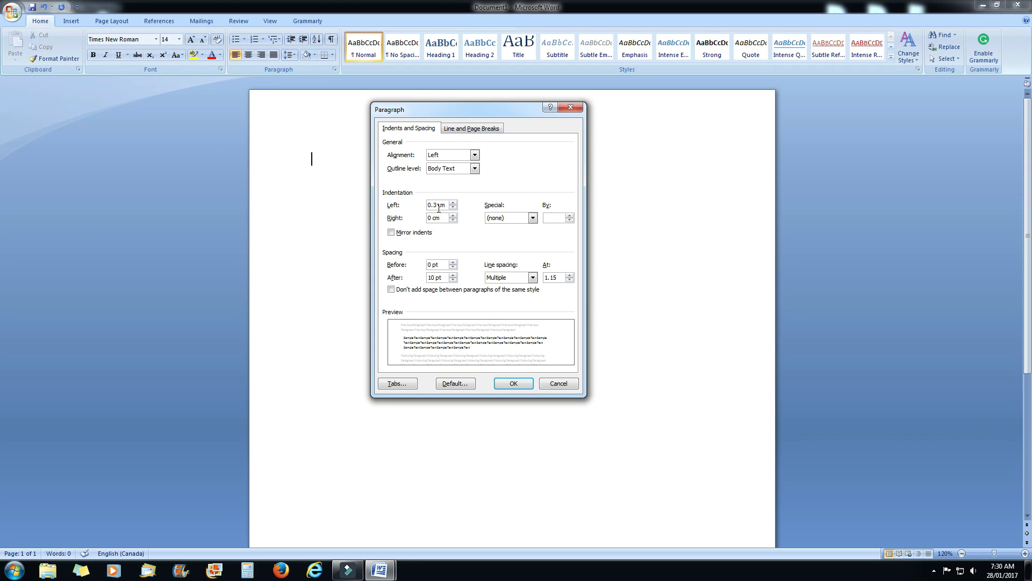
Add a First line special indent and adjust its amount to 0.5 cm
left_click(533, 218)
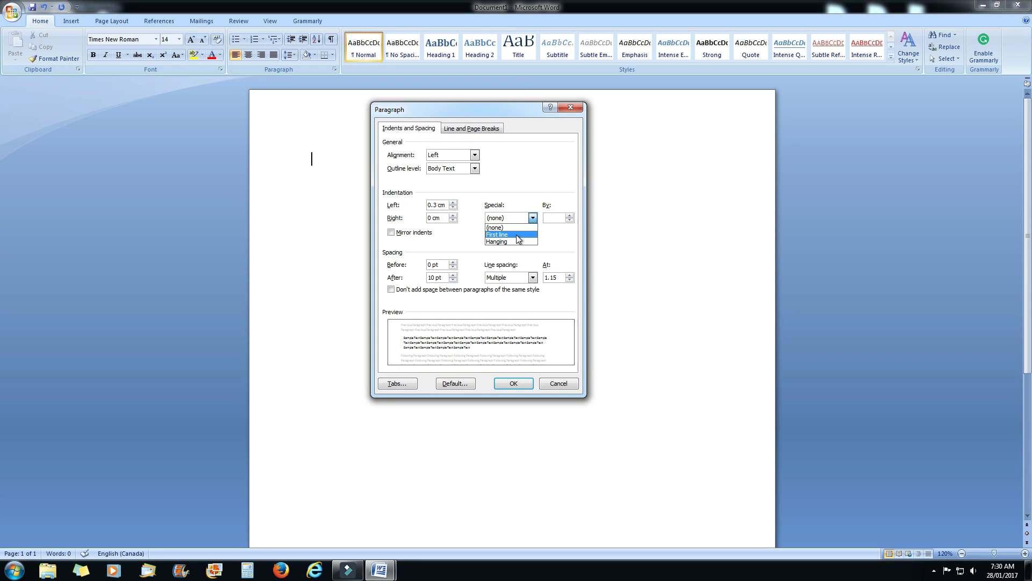
left_click(517, 235)
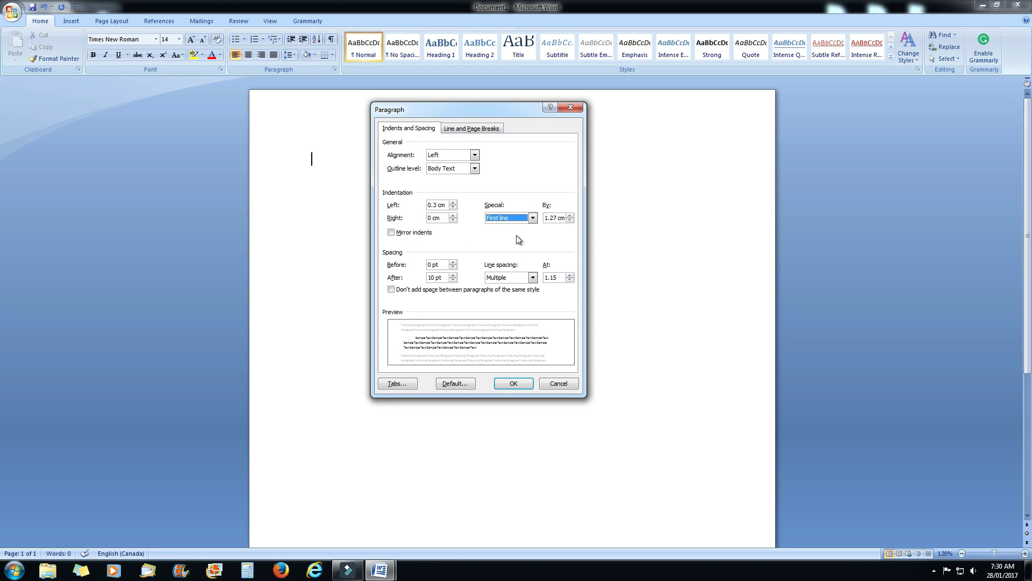
left_click(570, 220)
left_click(570, 221)
left_click(570, 220)
left_click(570, 220)
left_click(570, 221)
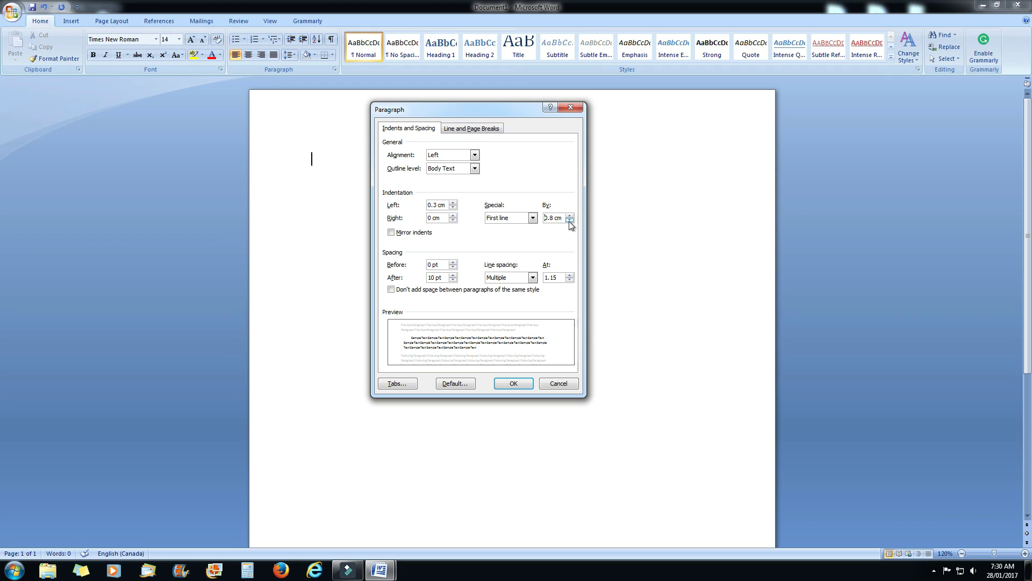
left_click(570, 220)
left_click(570, 220)
left_click(570, 221)
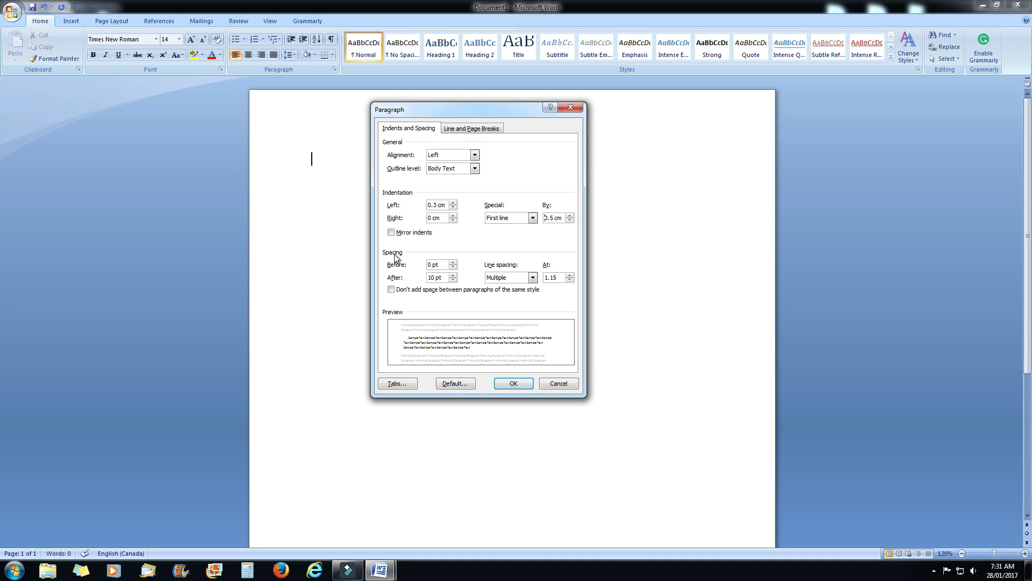
Set spacing before to 6 pt, reduce spacing after, and apply the paragraph settings
left_click(453, 263)
left_click(453, 279)
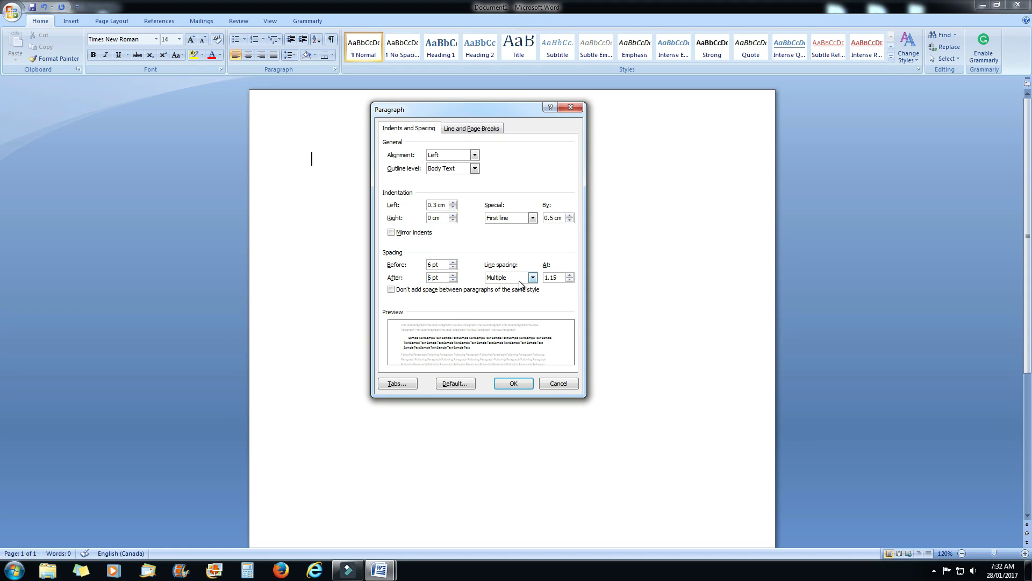
left_click(514, 384)
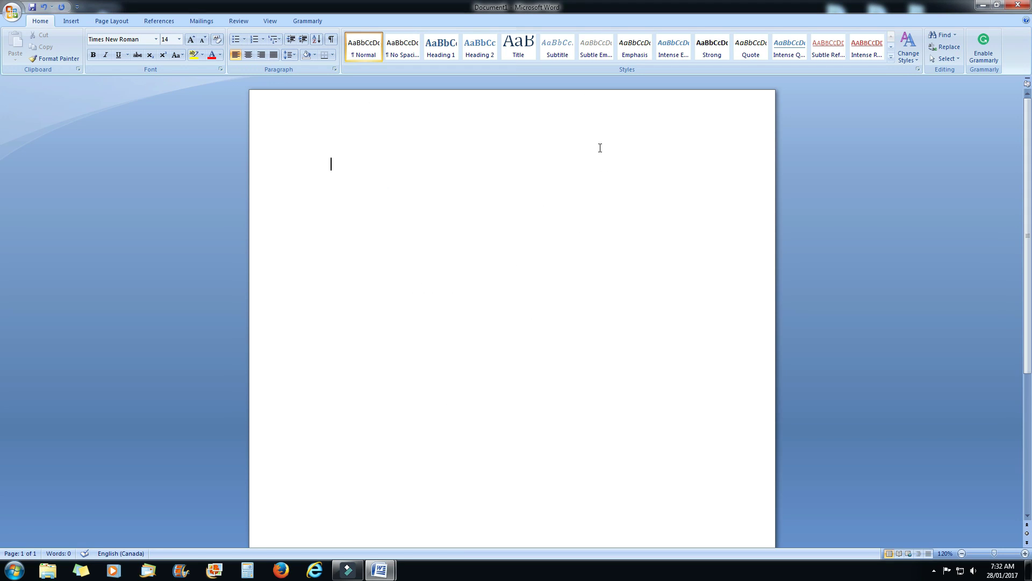
Type a centered 'Working Title' and format it 36 pt and red
left_click(250, 56)
type("Working Title")
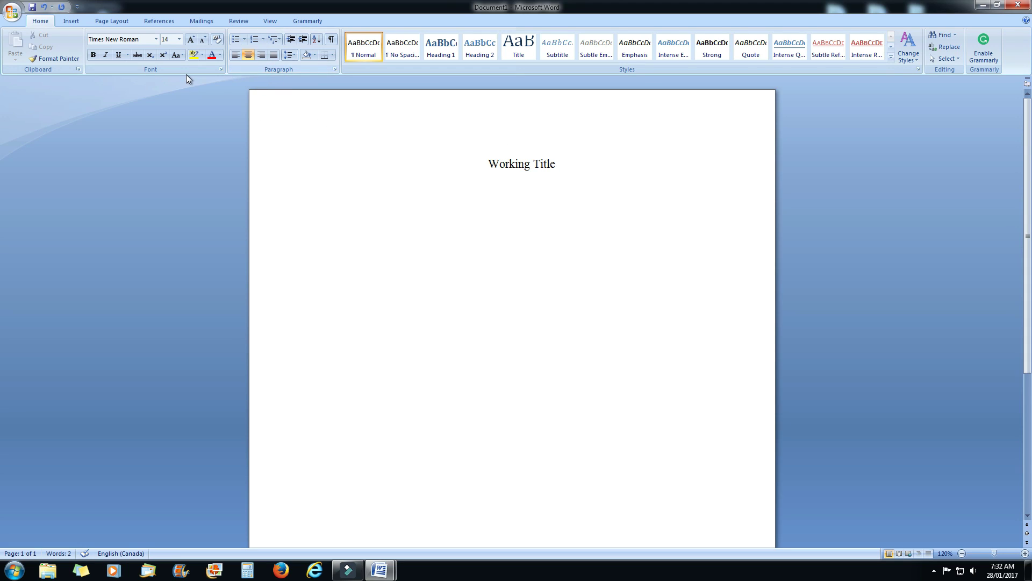
left_click_drag(487, 163, 565, 157)
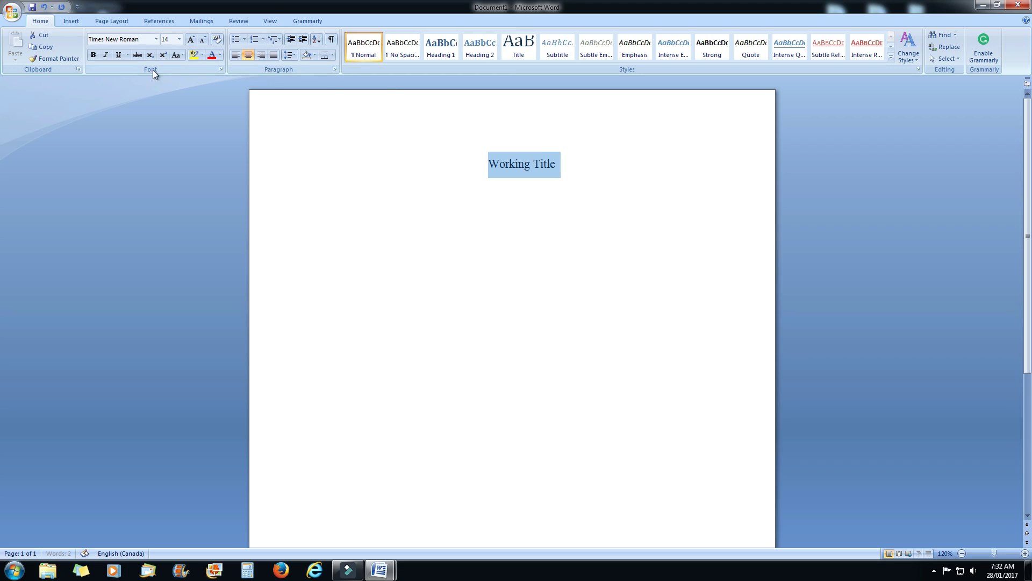
left_click(179, 42)
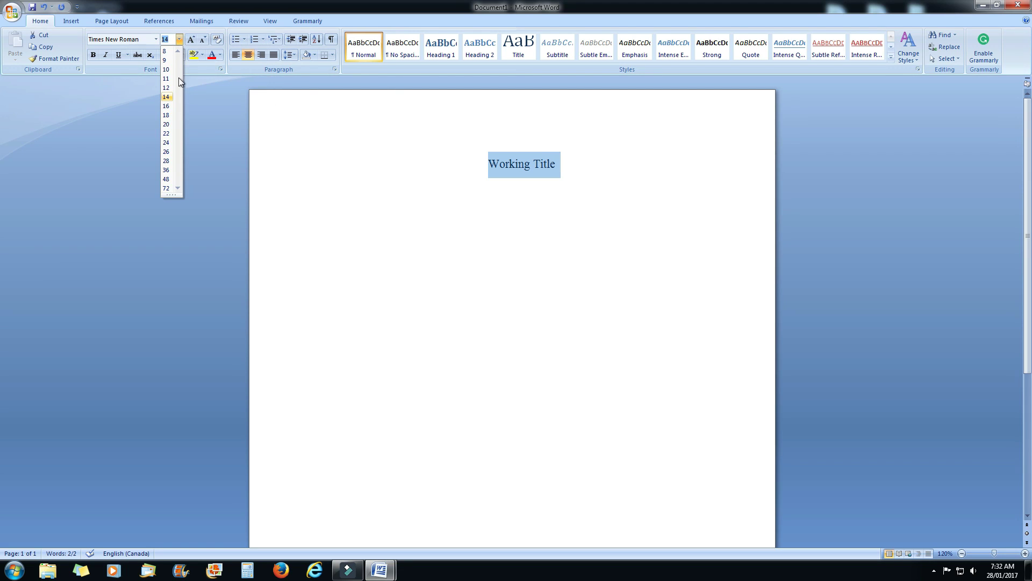
left_click(167, 169)
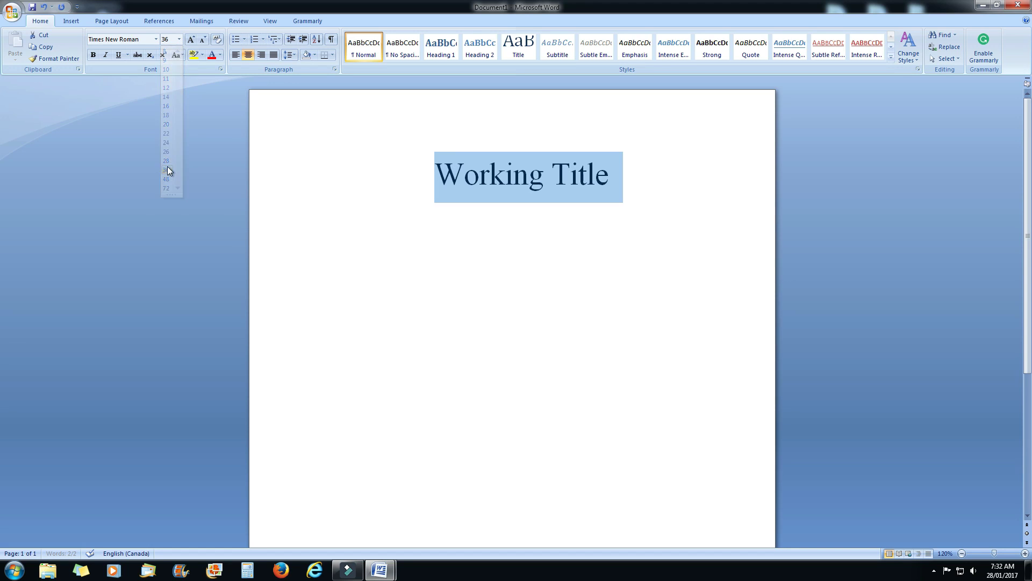
left_click(220, 55)
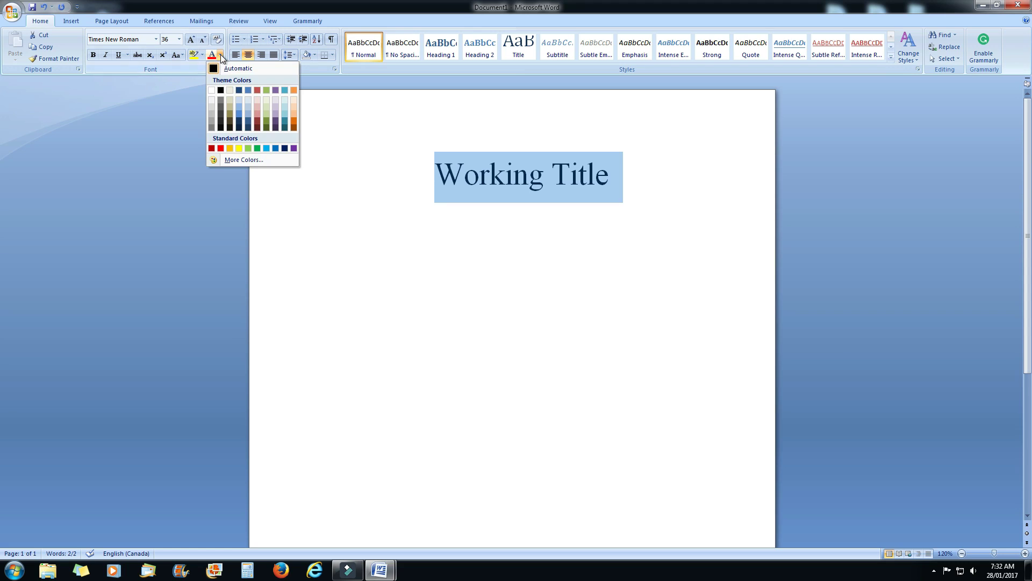
left_click(220, 148)
Start a new line below the title with the size set back to 14 pt
left_click(523, 215)
left_click(612, 183)
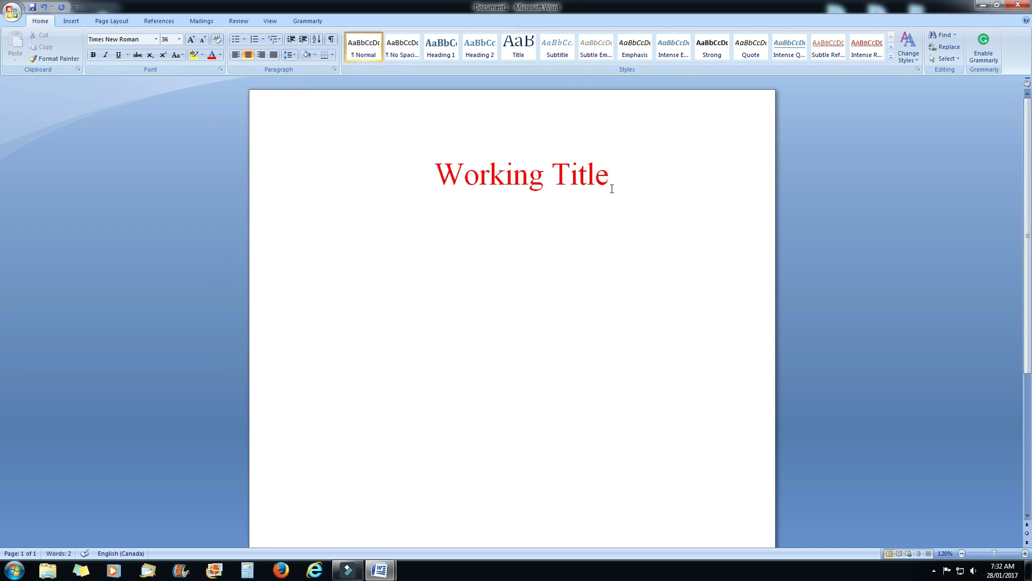
key("Return")
left_click(179, 40)
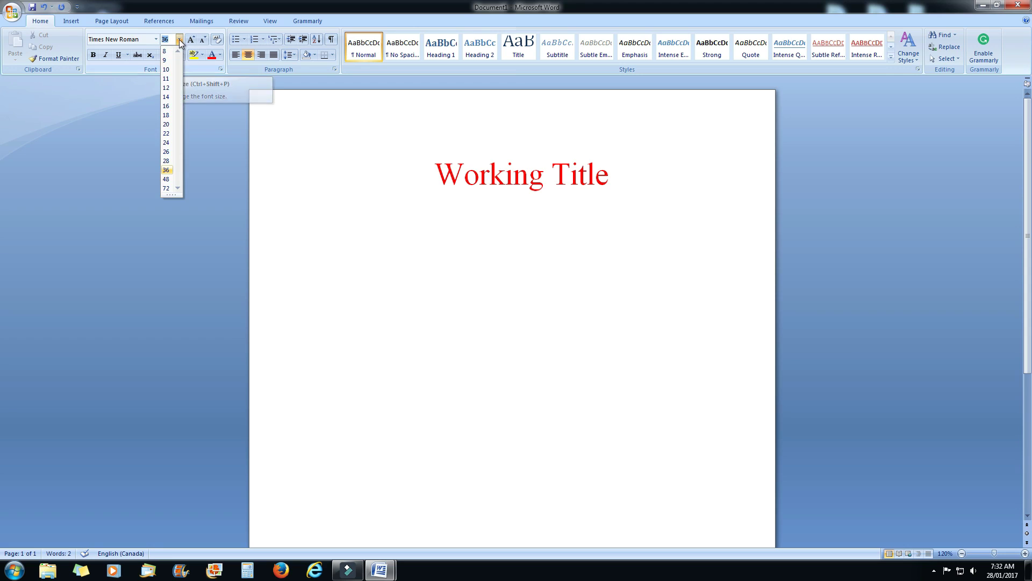
left_click(167, 96)
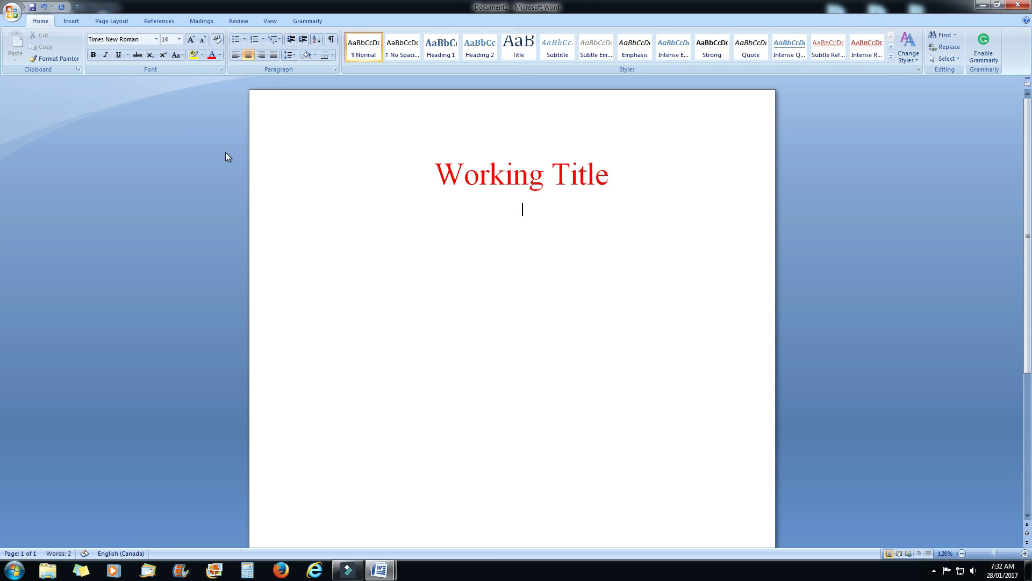
Insert a page break after the title so the document gains a second page
left_click(70, 24)
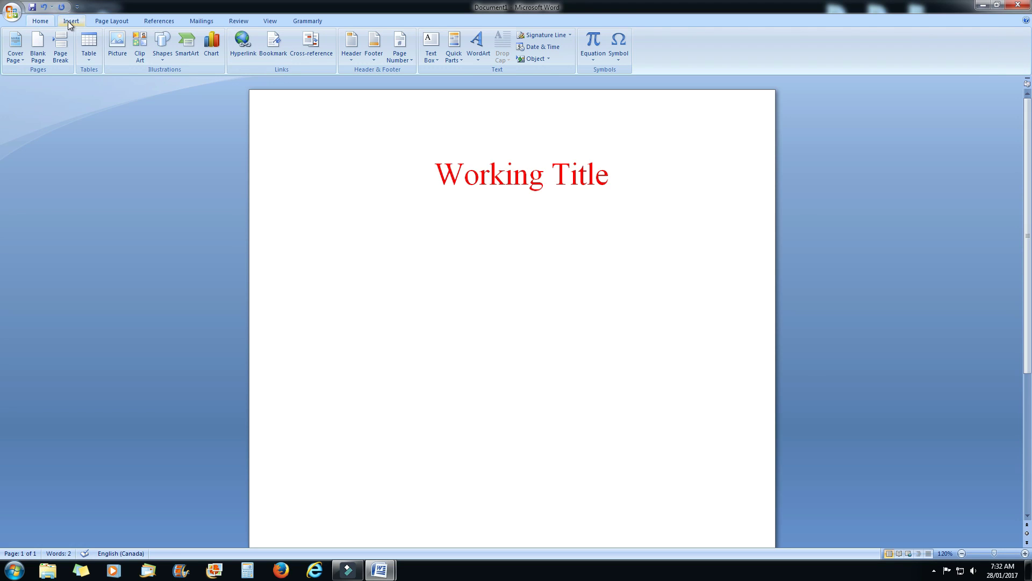
left_click(60, 49)
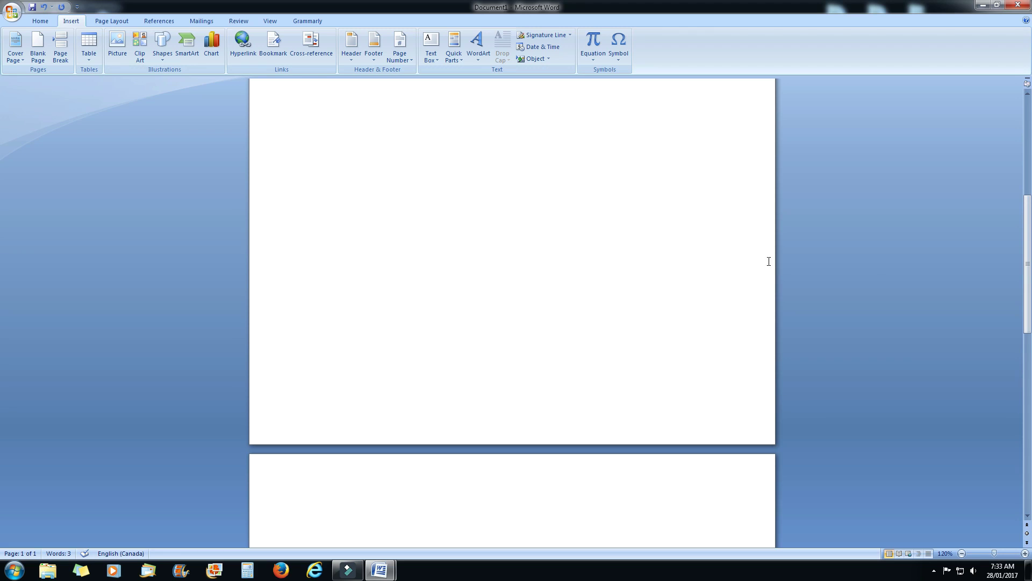
left_click_drag(1028, 318, 1027, 245)
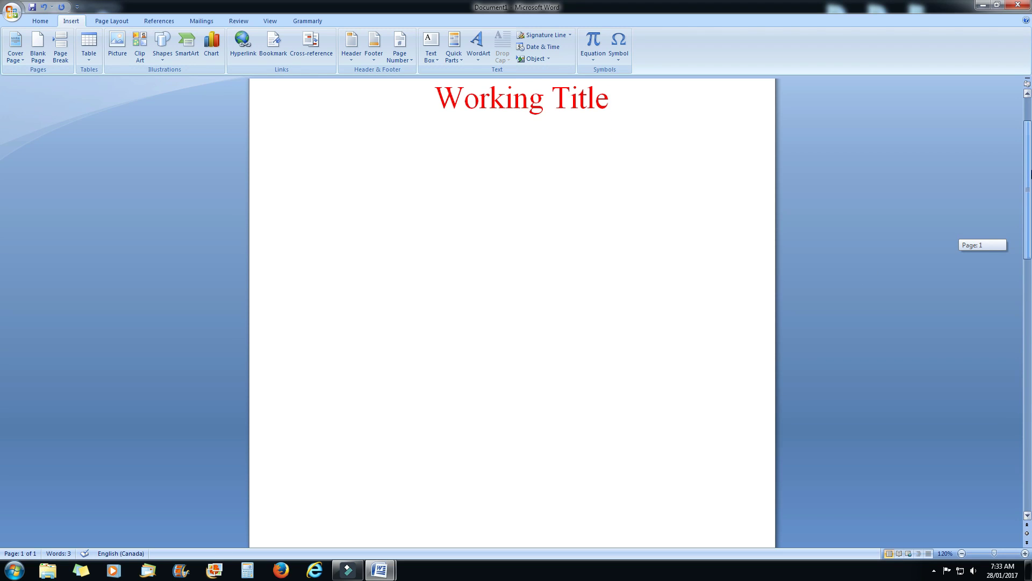
left_click_drag(1030, 173, 1031, 156)
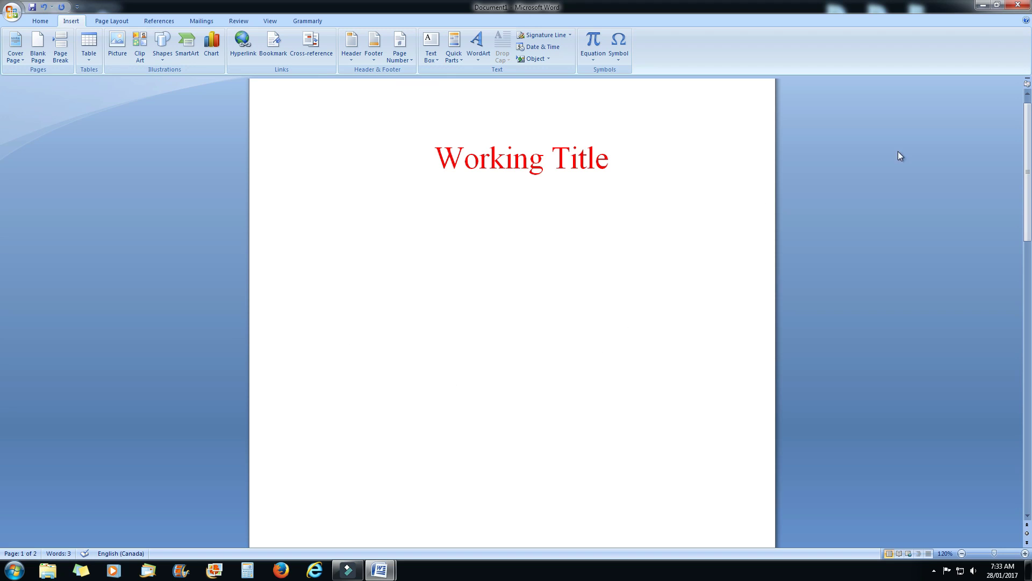
Place the cursor at the top of page 2 and left-align that text
left_click_drag(1031, 131, 1031, 287)
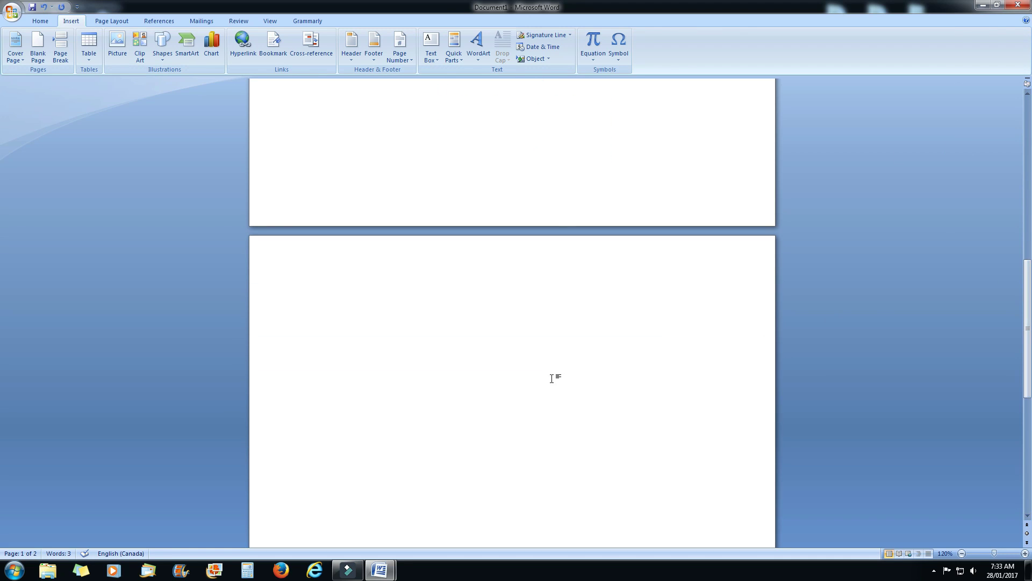
left_click(551, 379)
left_click(42, 21)
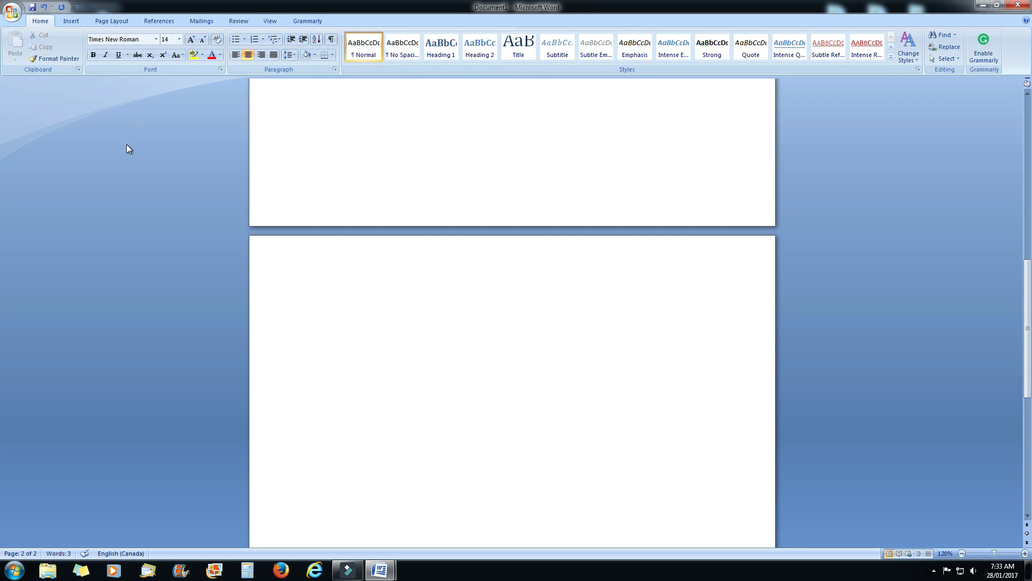
left_click(235, 55)
Switch the text colour to black and type 'Once long long ago in a galaxy far far away.'
type("Once")
key("BackSpace")
key("BackSpace")
key("BackSpace")
key("BackSpace")
key("BackSpace")
left_click(220, 55)
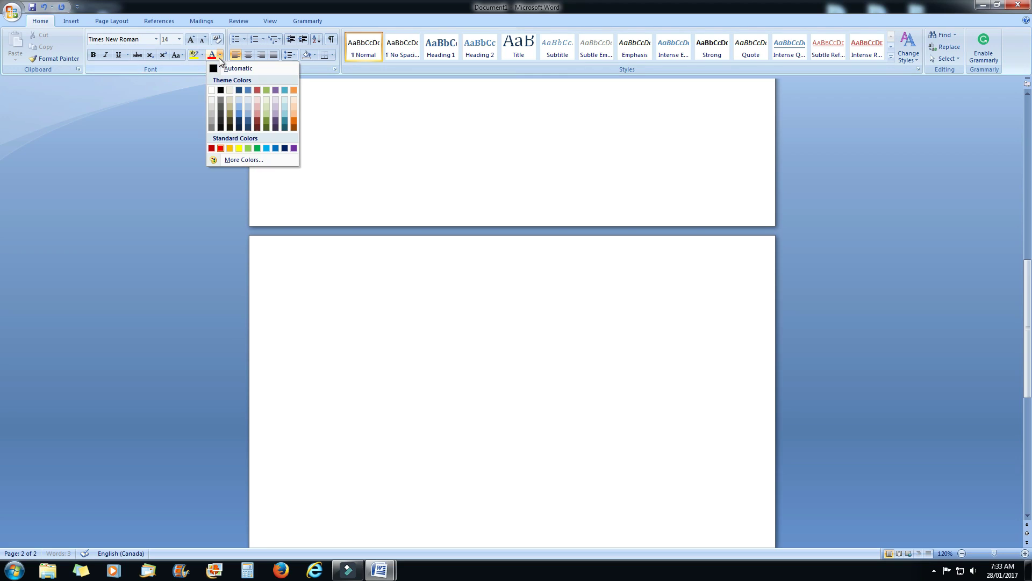
left_click(221, 90)
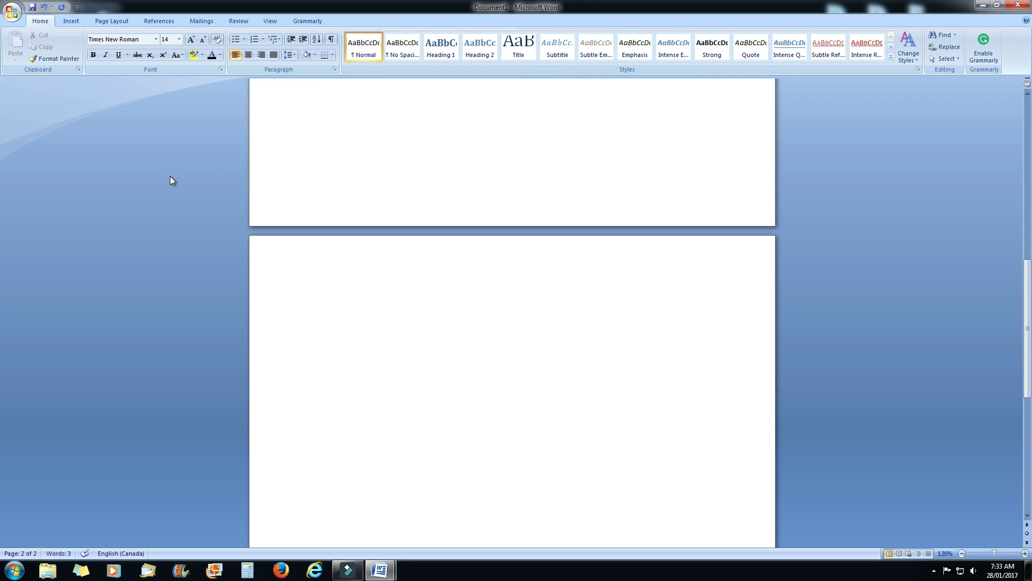
type("Once apon a time")
key("BackSpace")
key("BackSpace")
key("BackSpace")
key("BackSpace")
key("BackSpace")
key("BackSpace")
key("BackSpace")
key("BackSpace")
key("BackSpace")
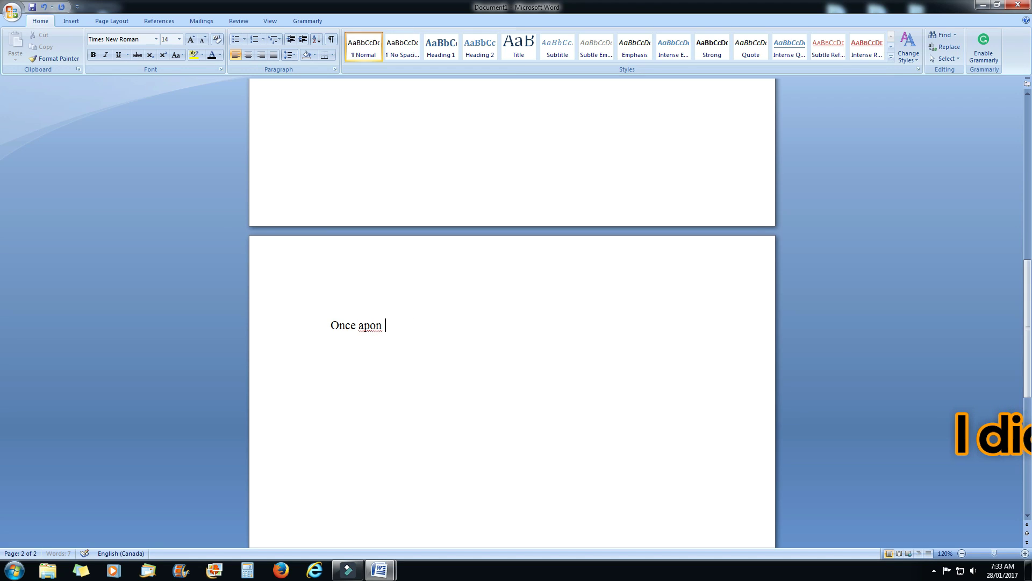
key("BackSpace")
key("BackSpace")
key("BackSpace")
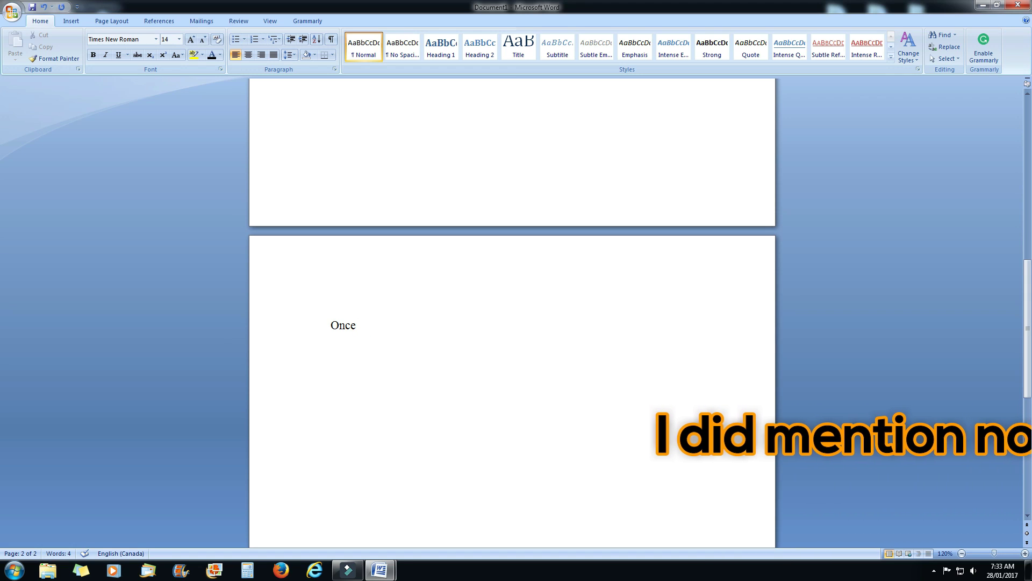
type("long lon")
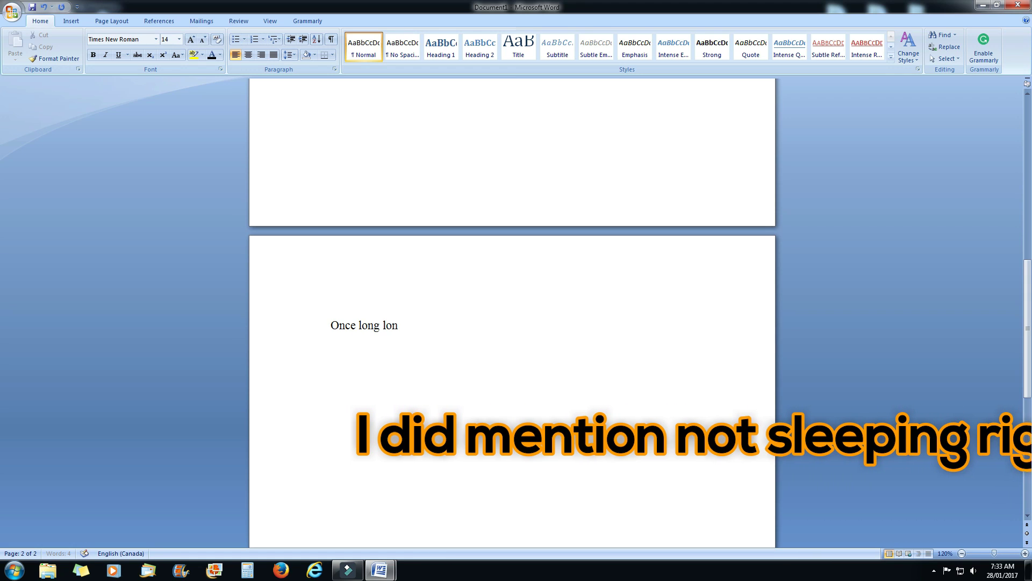
type("g ago")
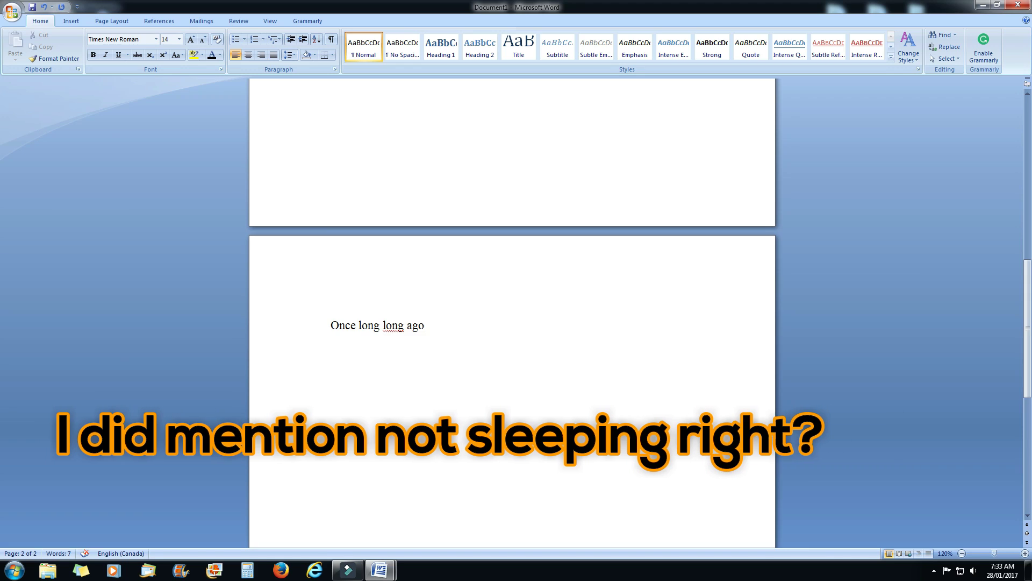
type(" in a galax")
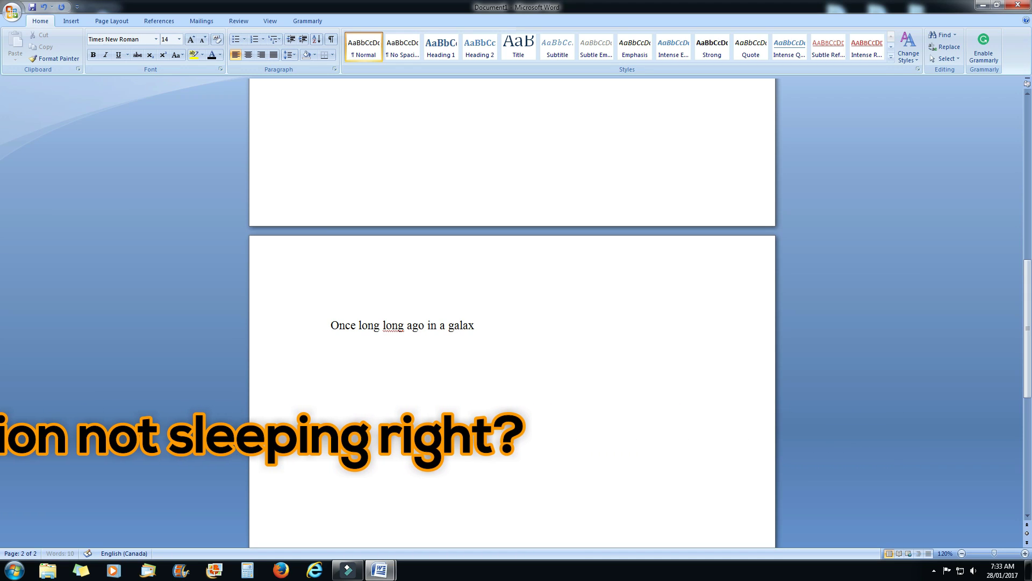
type("y far far away.")
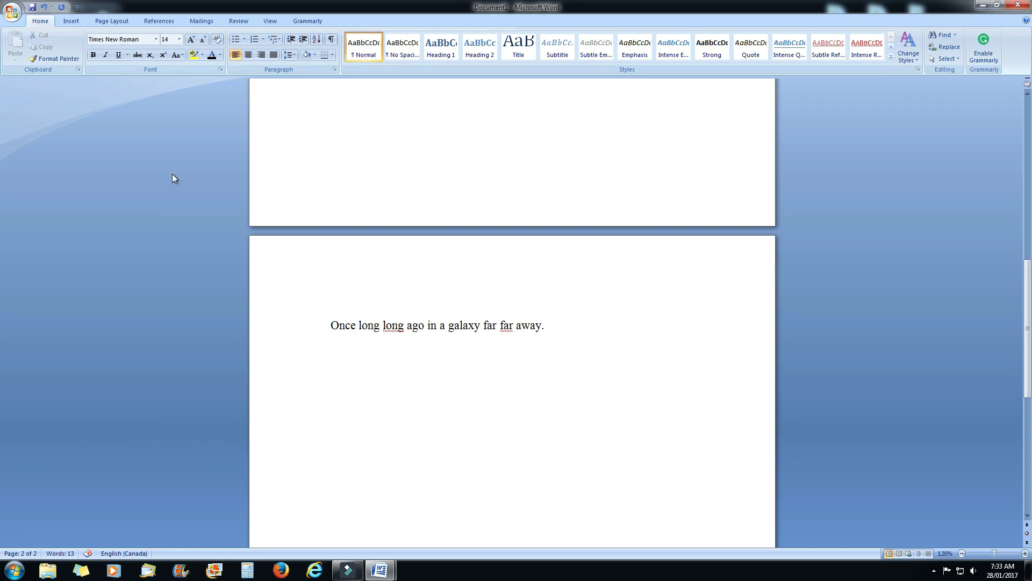
Scroll through the finished two-page manuscript
mouse_move(1028, 279)
left_mouse_down()
mouse_move(1030, 348)
mouse_move(1031, 117)
mouse_move(1030, 290)
left_mouse_up()
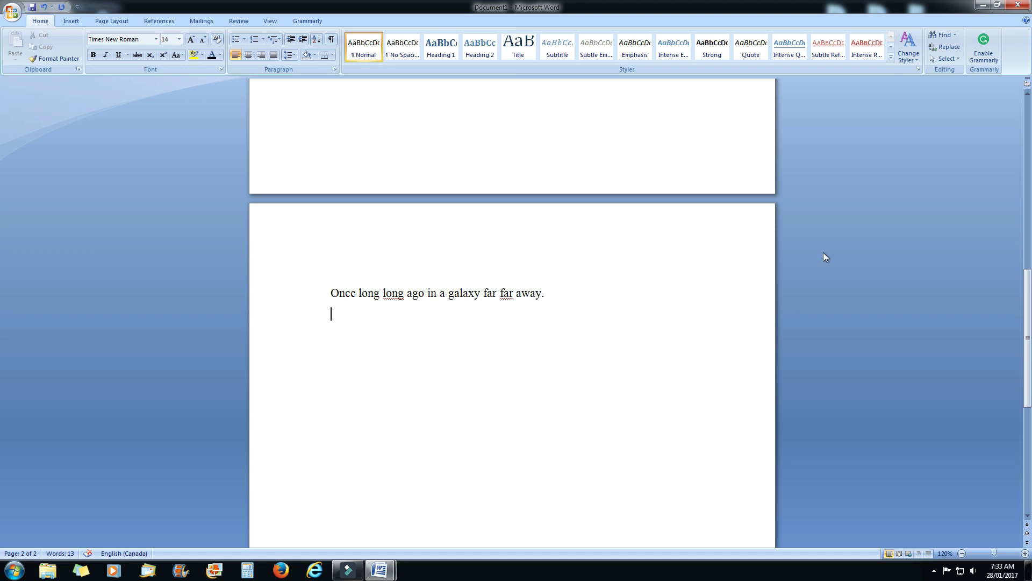
left_click_drag(1029, 289, 1019, 115)
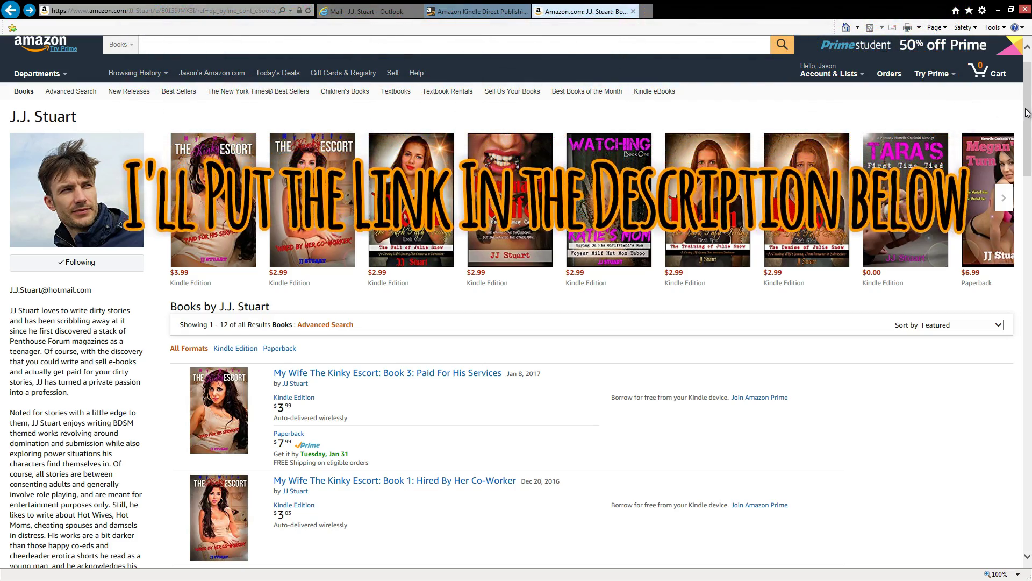
Open the Kindle page for 'My Wife The Kinky Escort: Book 3' from the author's book row
mouse_move(1027, 113)
left_mouse_down()
mouse_move(1029, 344)
mouse_move(1028, 104)
left_mouse_up()
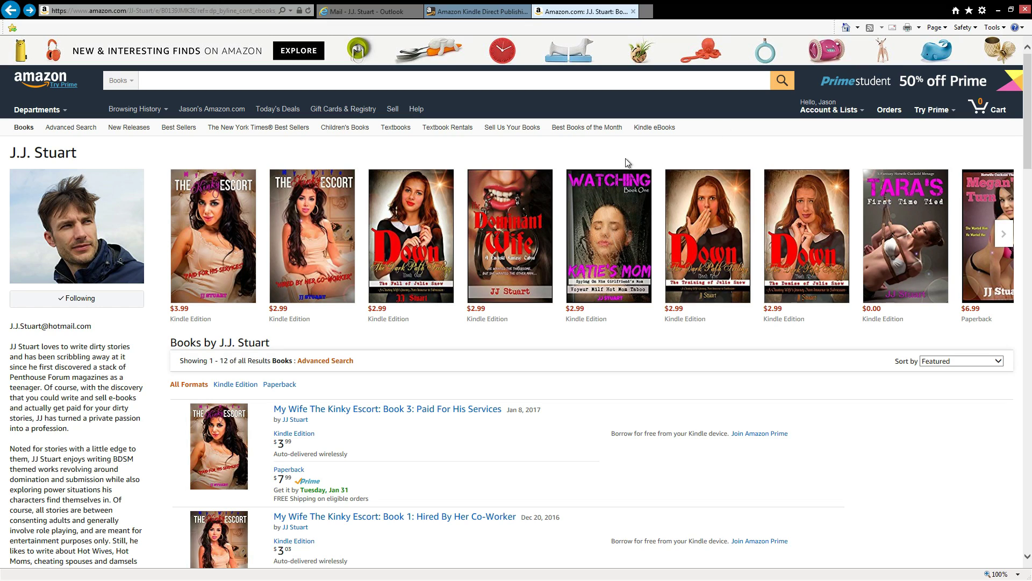
left_click(202, 245)
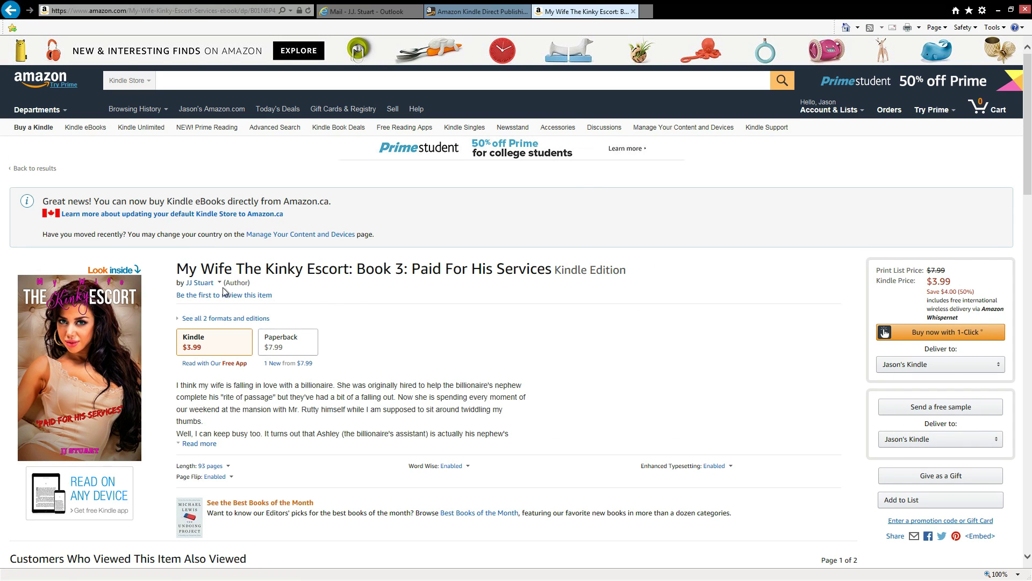
Browse Book 3's Look Inside sample, then open The Dominant Wife via the author's page
left_click(118, 273)
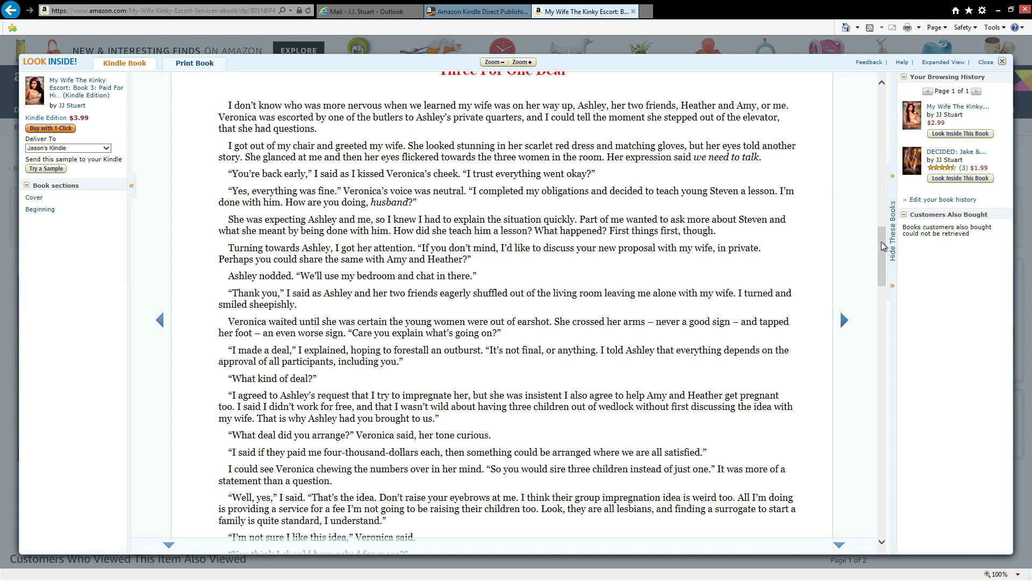
left_click_drag(882, 246, 882, 99)
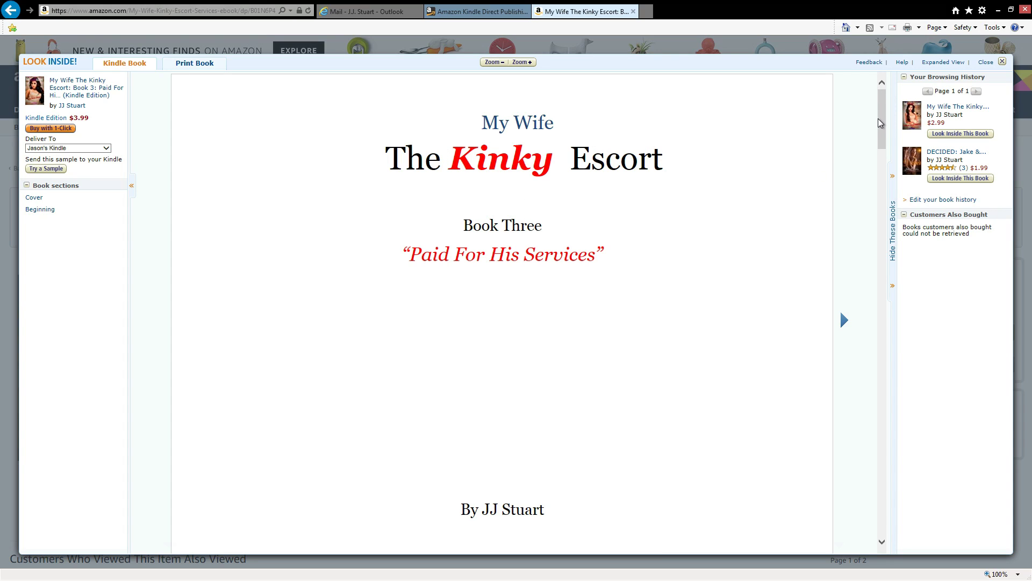
left_click_drag(883, 123, 880, 81)
left_click(1002, 61)
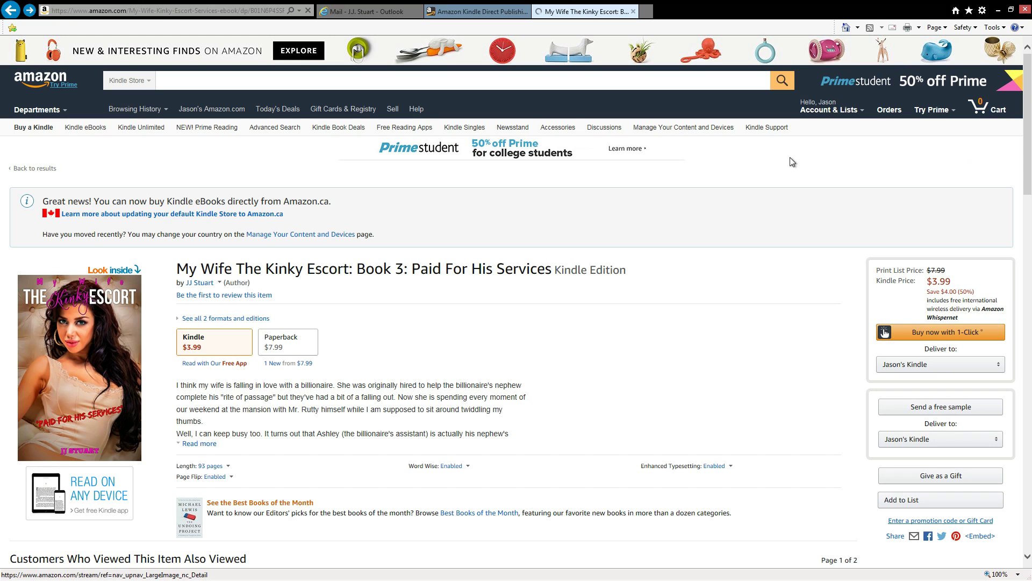
left_click(200, 284)
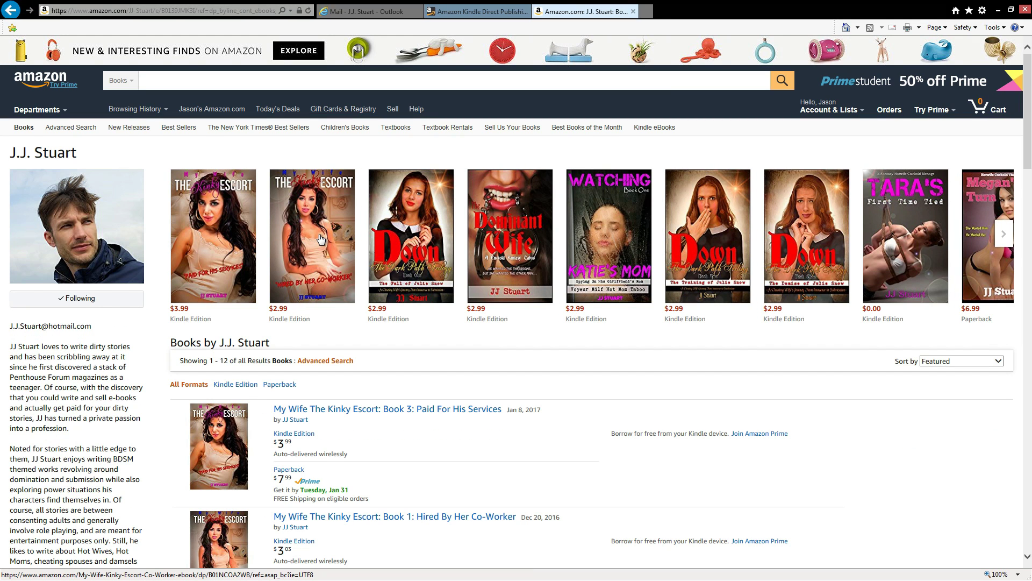
left_click(497, 224)
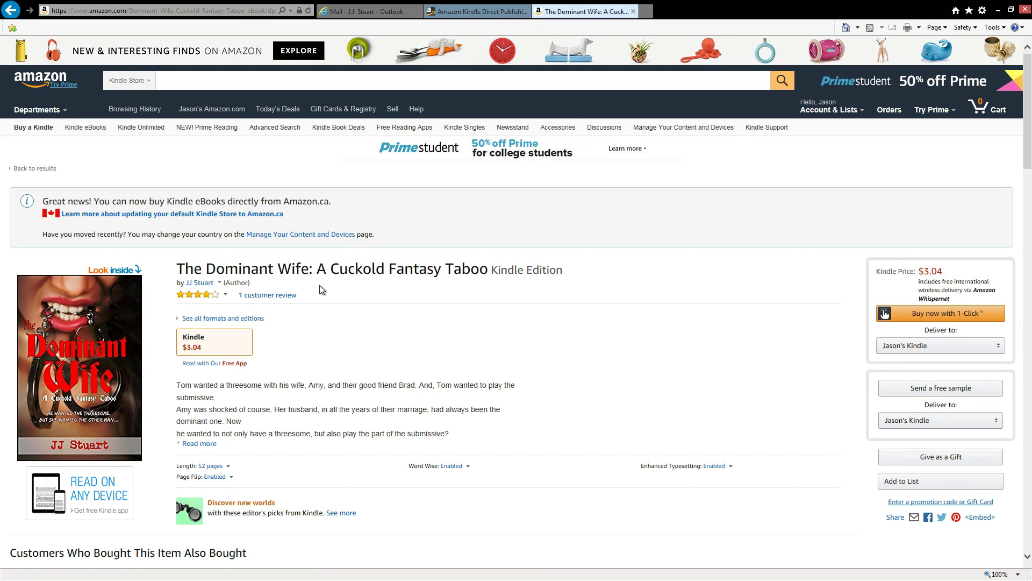
left_click(115, 268)
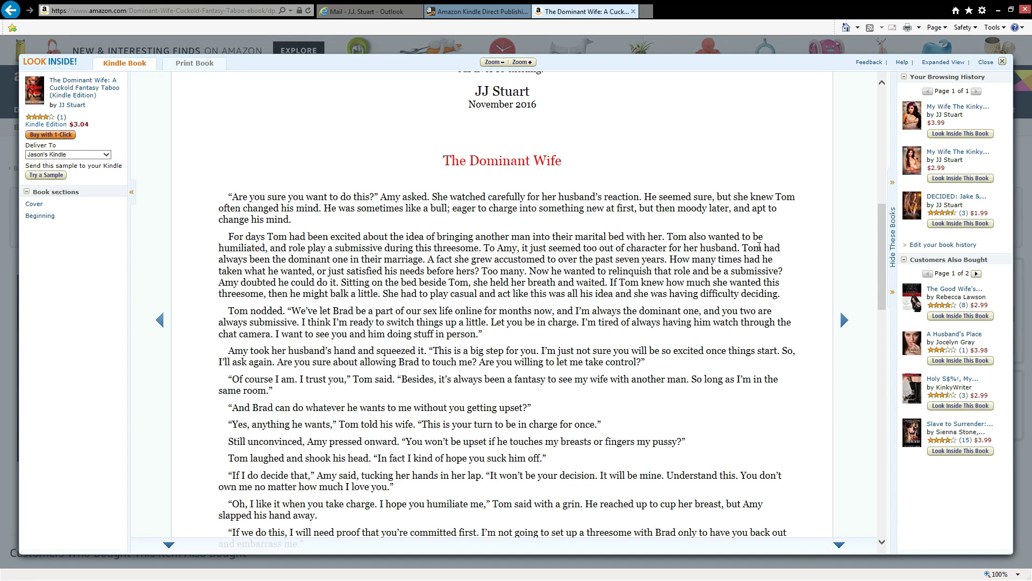
left_click_drag(876, 333, 880, 121)
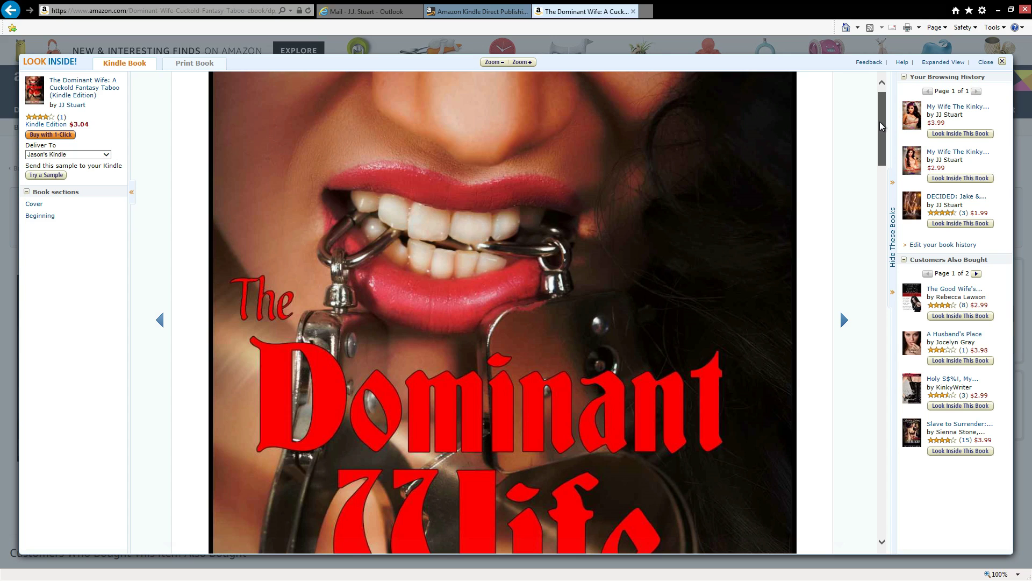
left_click_drag(879, 122, 890, 249)
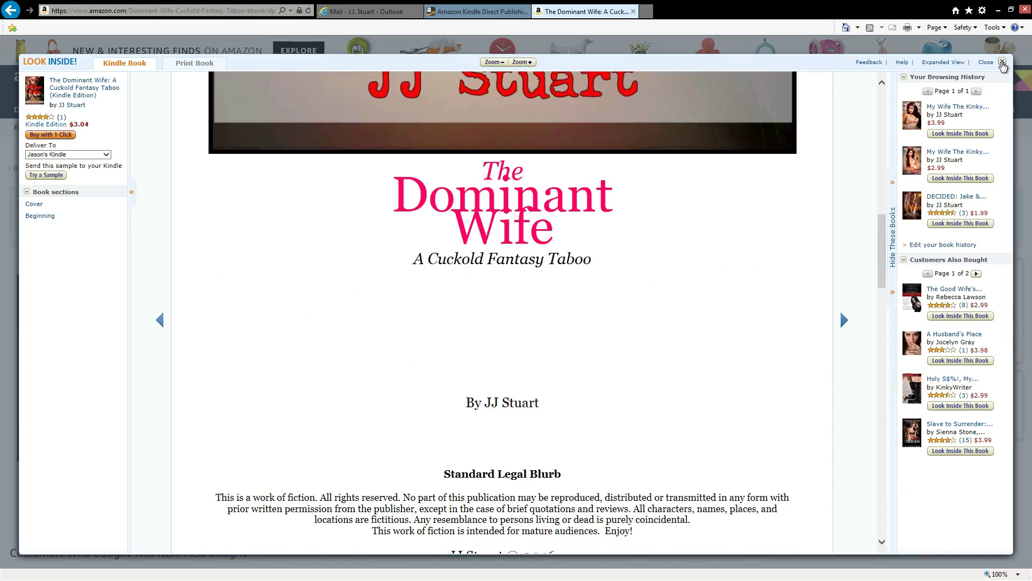
left_click(1002, 63)
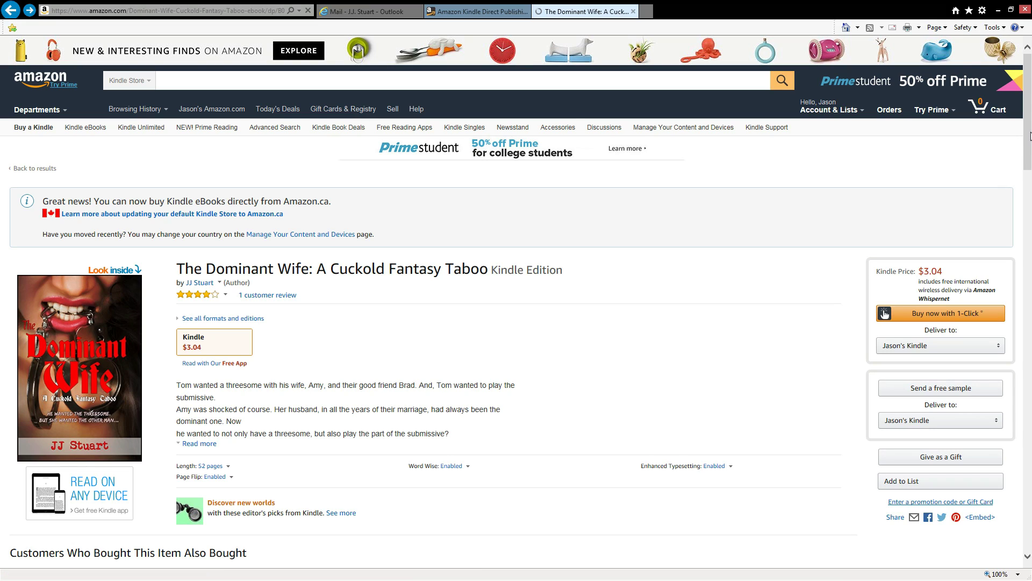
Scroll down and follow the author byline back to the author's page
scroll(1030, 140, "down", 1)
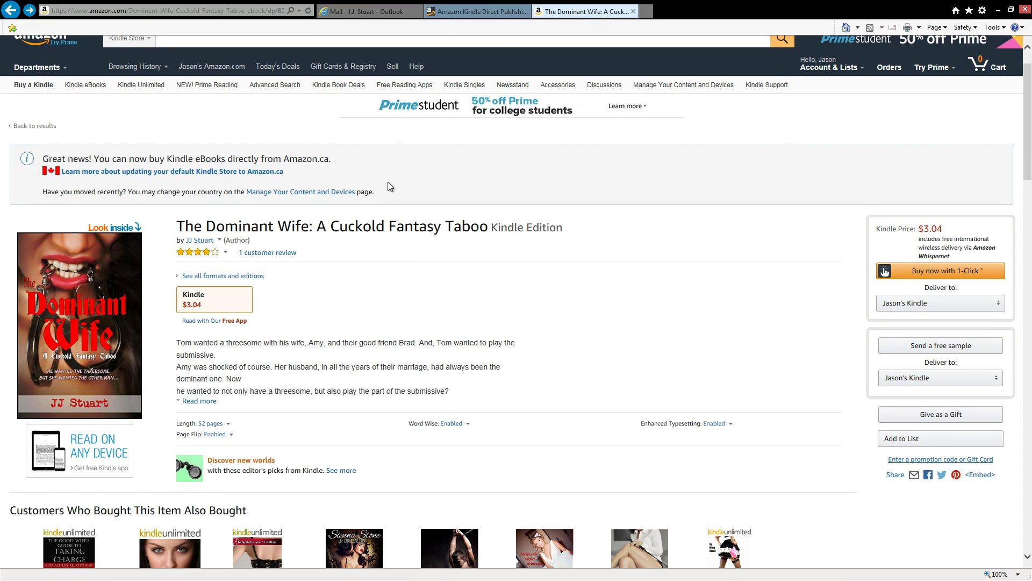
left_click(192, 243)
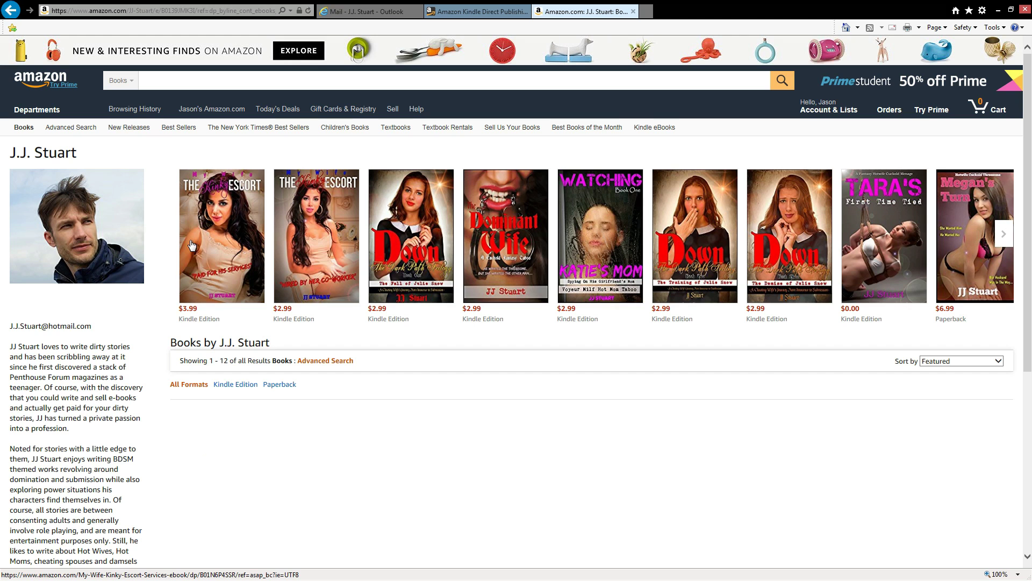